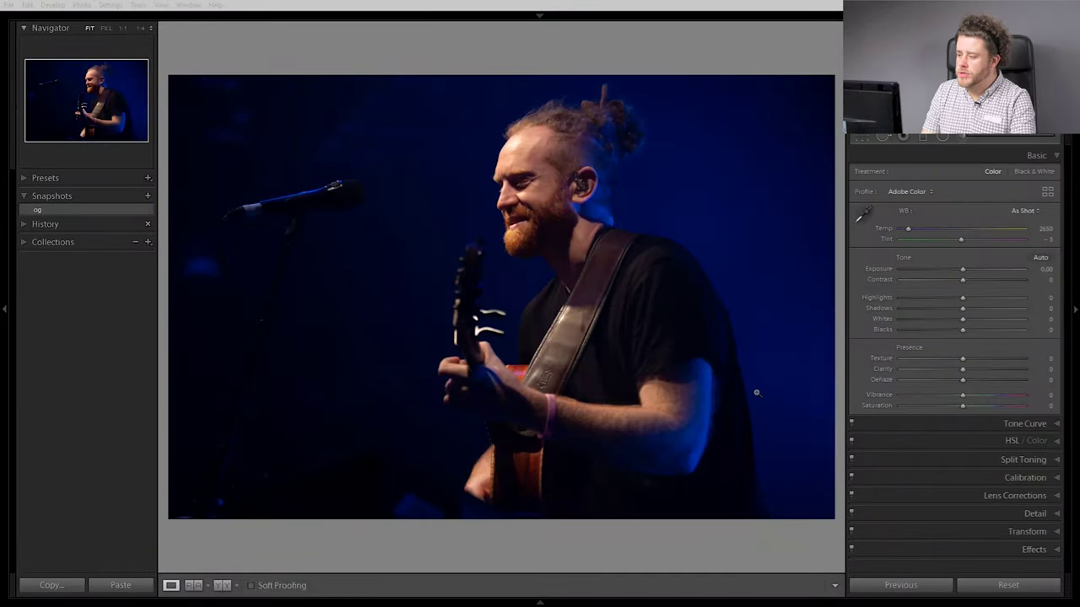
# Set Exposure +0.48, Highlights -27, Shadows +86, Blacks -12, Clarity +4, Dehaze +10, Tint +6, Vibrance +11
pyautogui.click(969, 268)
pyautogui.moveTo(969, 268); pyautogui.dragTo(946, 294)
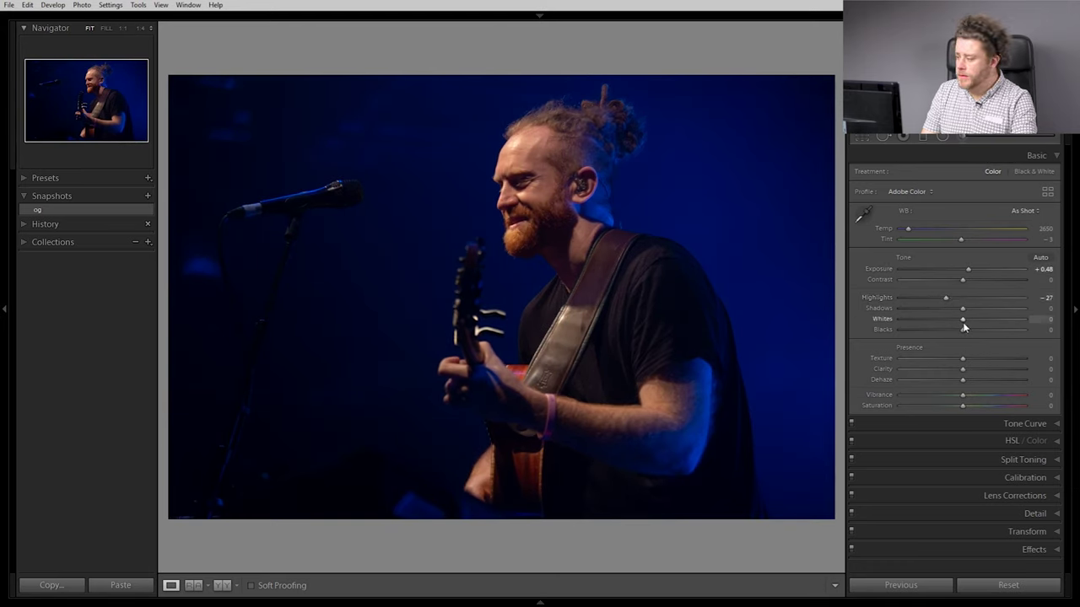
pyautogui.moveTo(954, 330); pyautogui.dragTo(1018, 309)
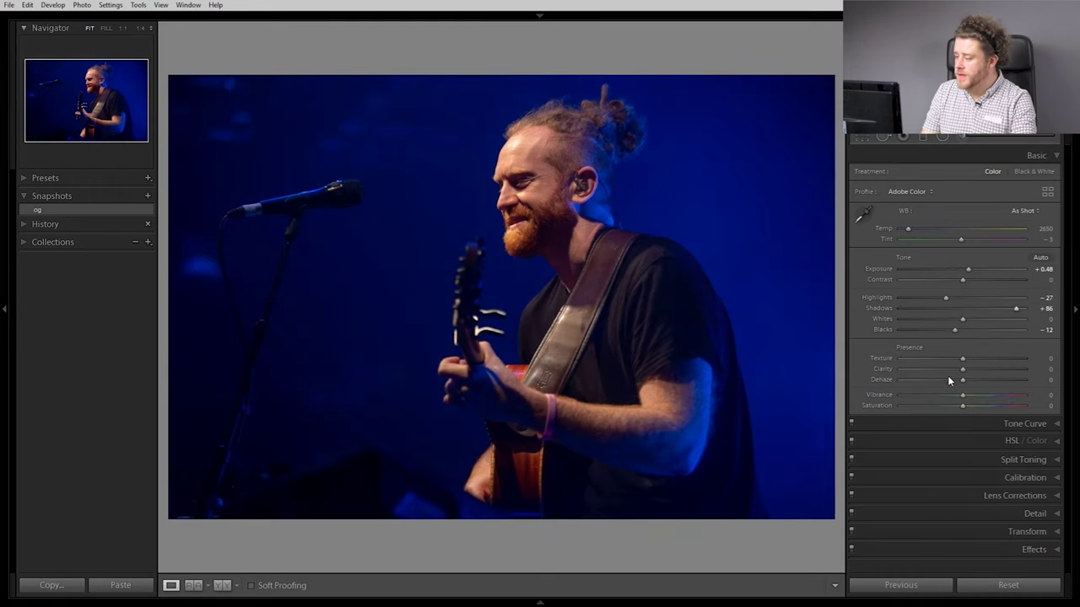
pyautogui.moveTo(962, 382); pyautogui.dragTo(969, 371)
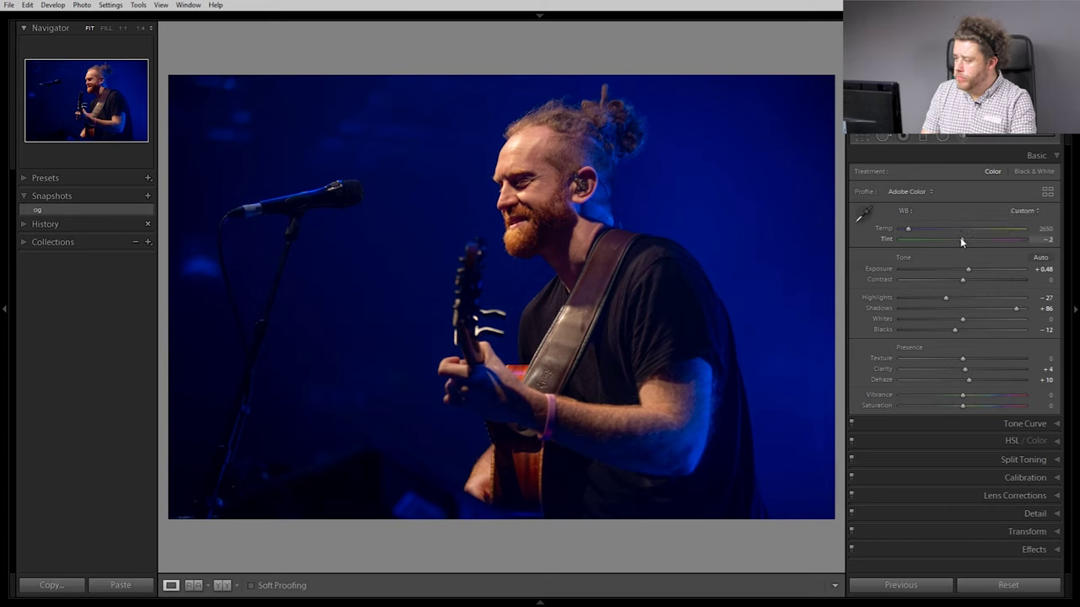
pyautogui.moveTo(961, 239); pyautogui.dragTo(964, 240)
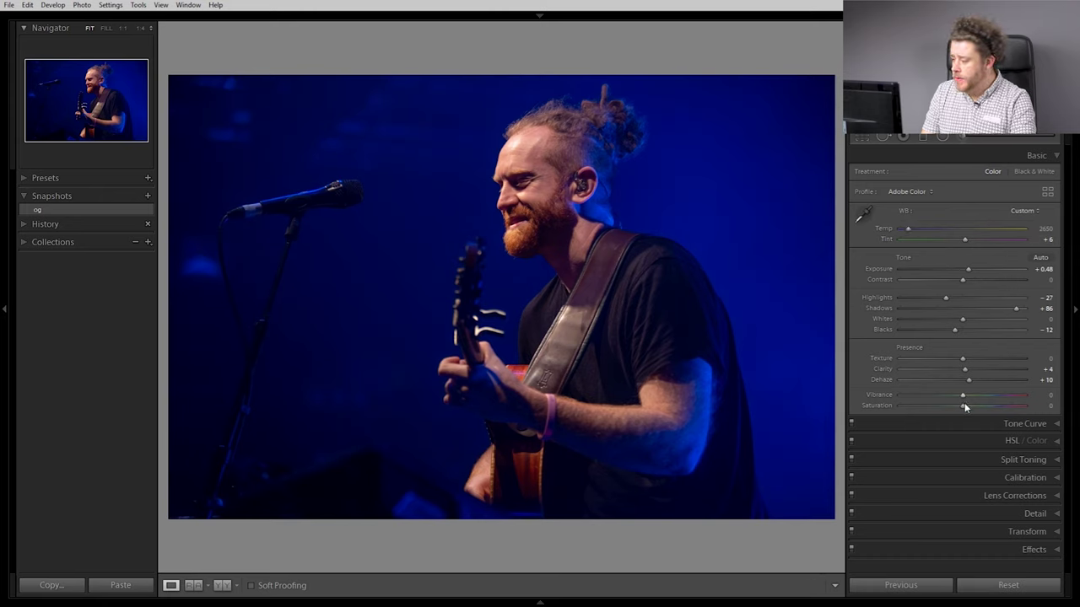
pyautogui.moveTo(971, 395); pyautogui.dragTo(968, 395)
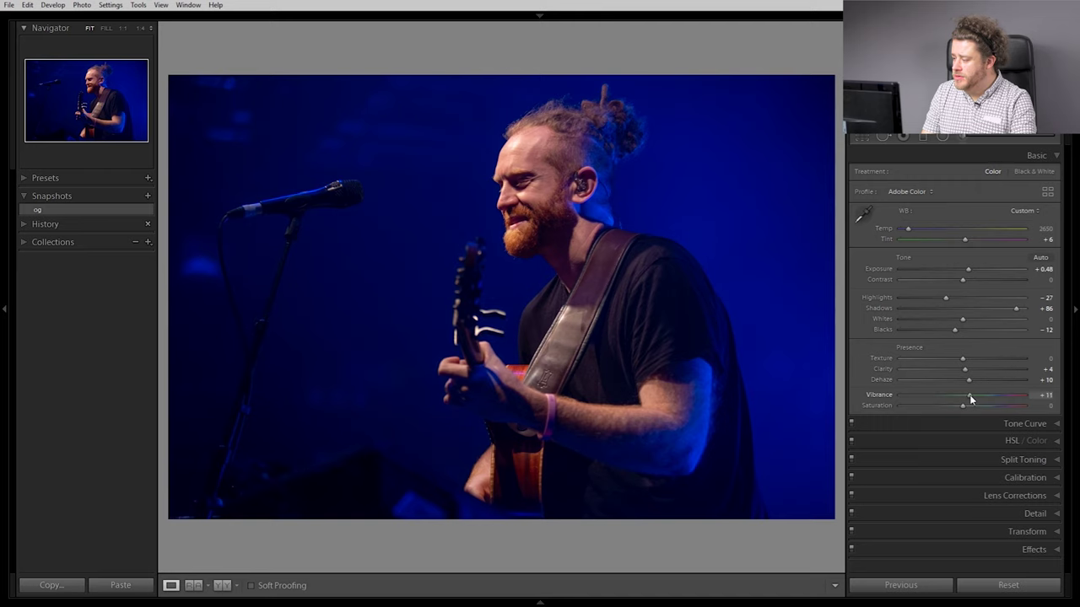
pyautogui.click(976, 424)
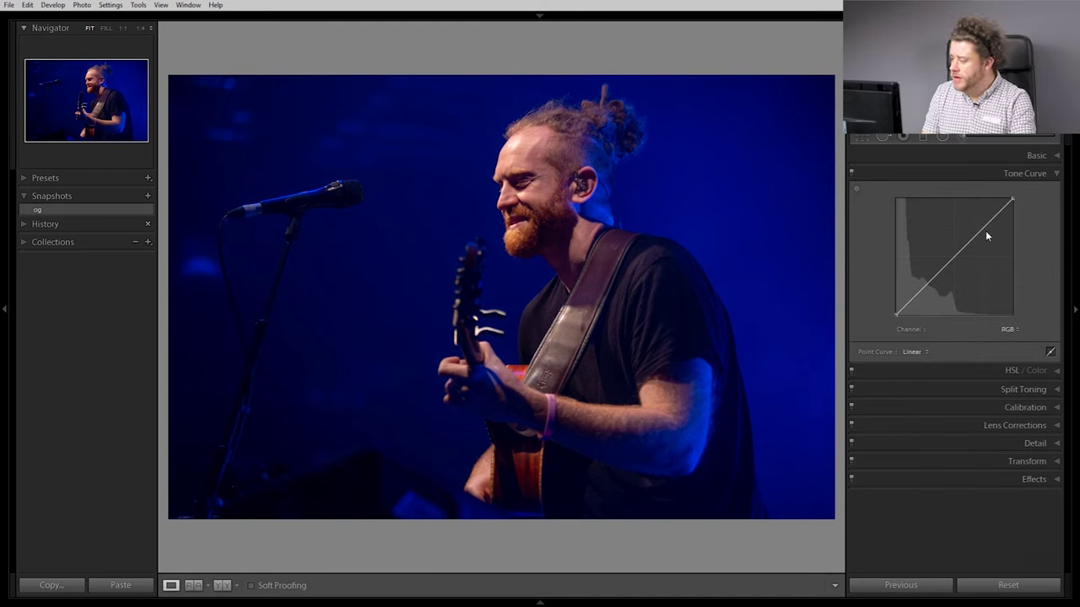
# Add an upper and a lower point on the RGB tone curve to form an S-curve
pyautogui.moveTo(986, 232); pyautogui.dragTo(994, 211)
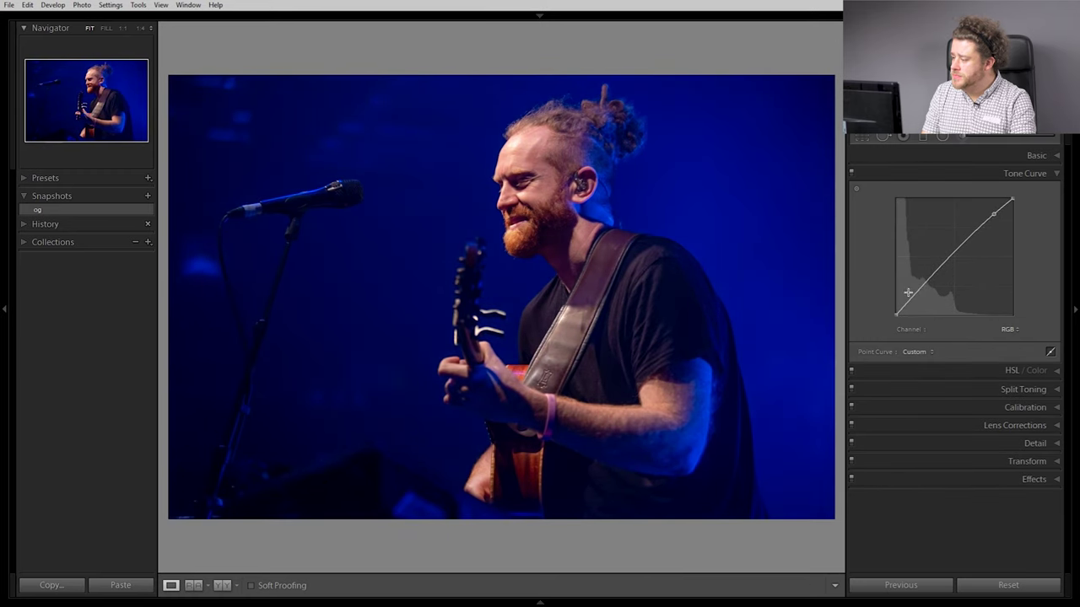
pyautogui.moveTo(913, 299); pyautogui.dragTo(914, 299)
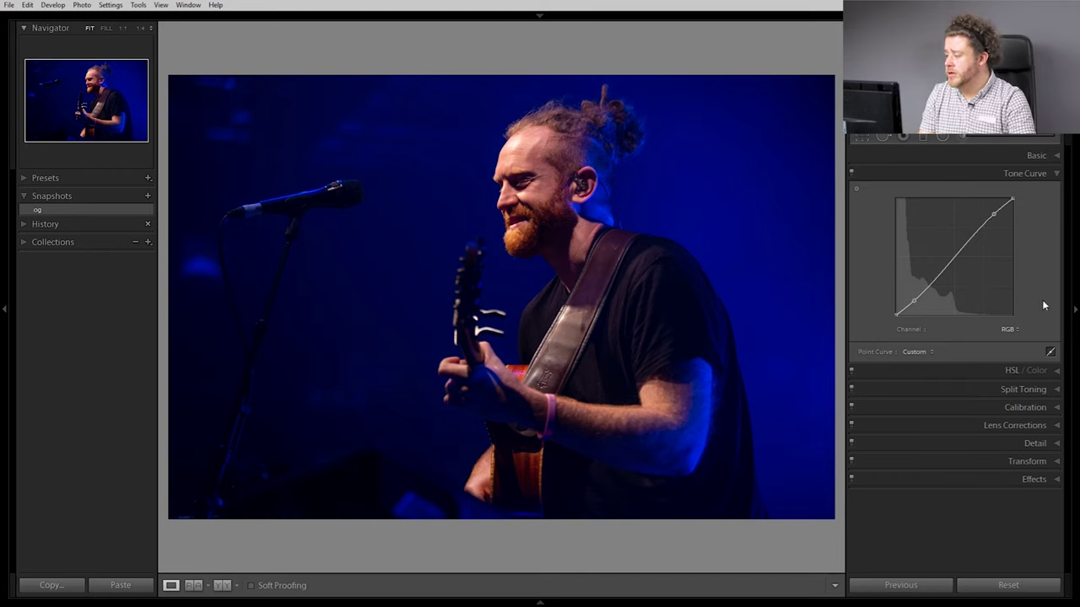
pyautogui.click(986, 369)
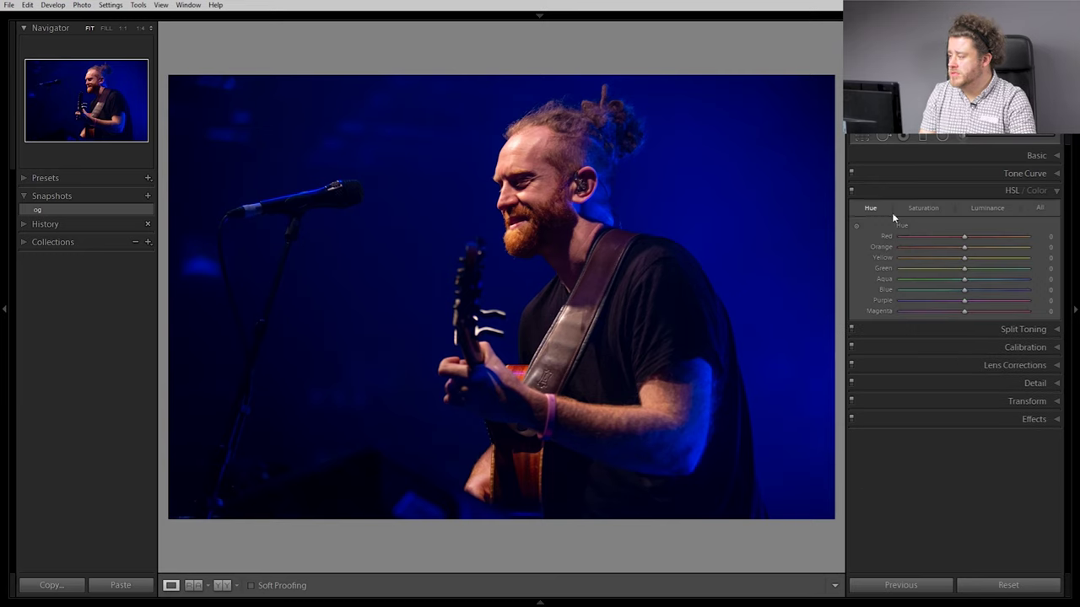
pyautogui.click(957, 190)
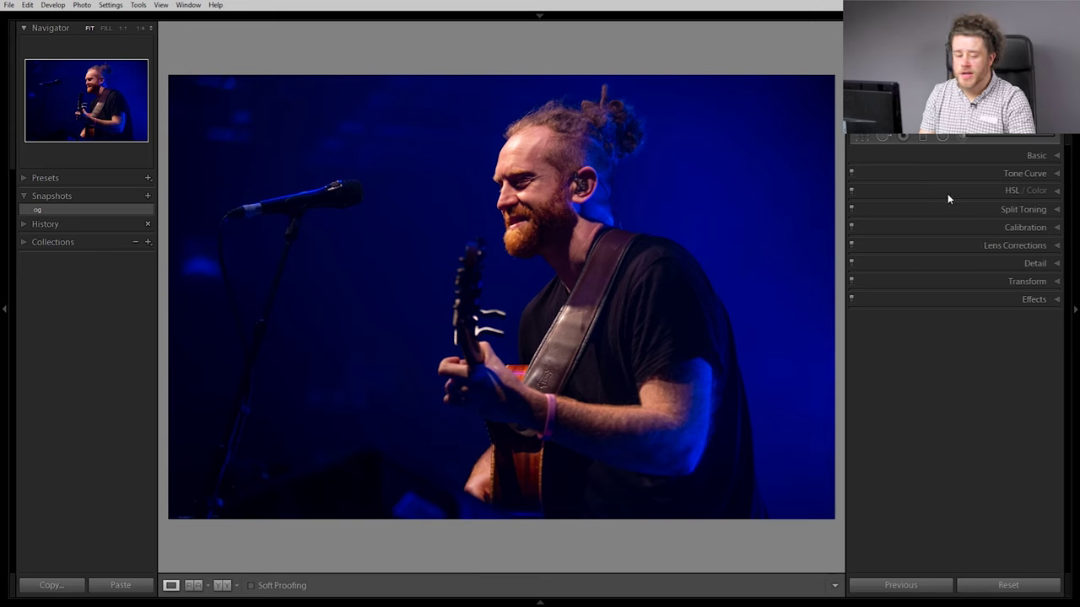
pyautogui.click(1025, 154)
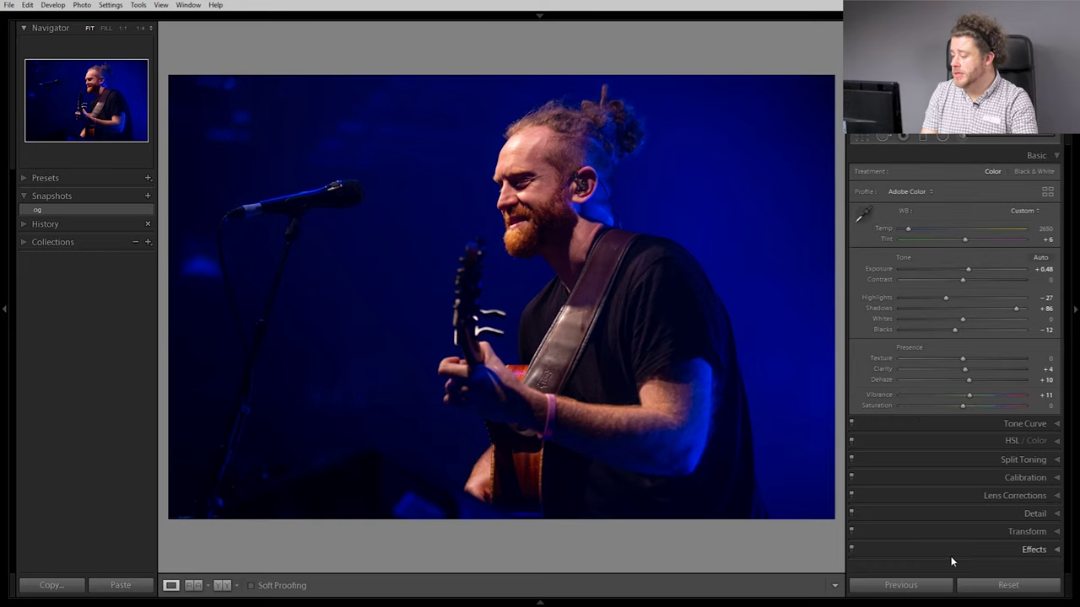
# Start a new develop preset named 'Newton Faulkner'
pyautogui.click(24, 179)
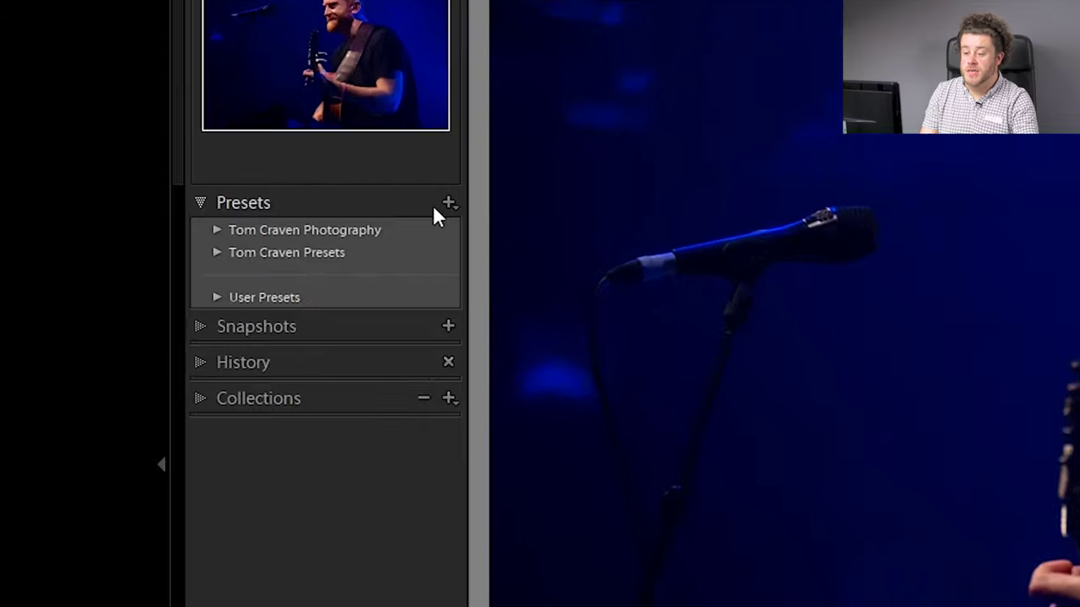
pyautogui.click(448, 203)
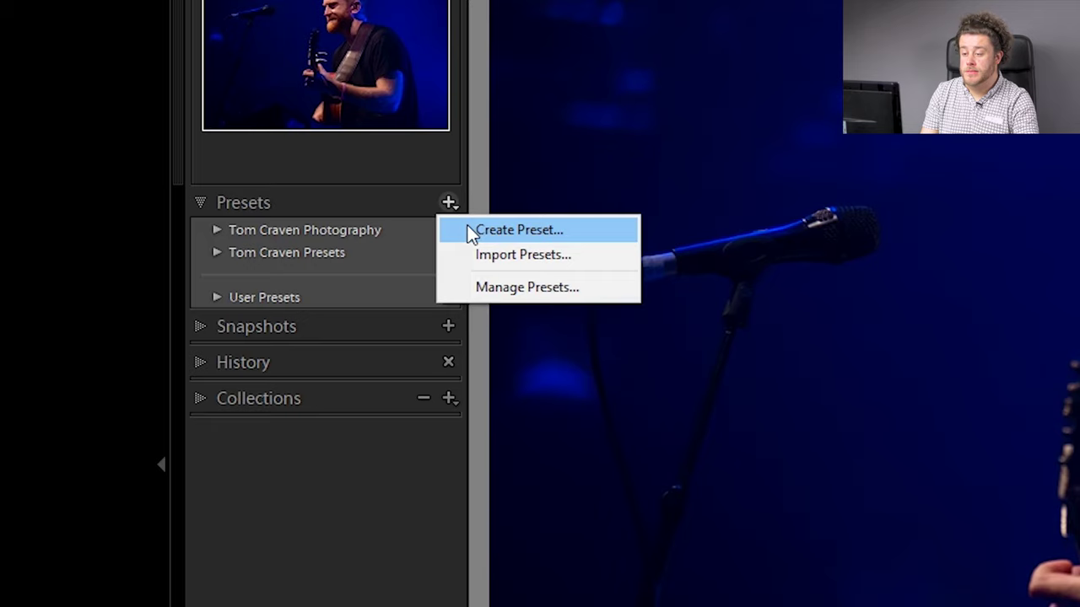
pyautogui.click(468, 228)
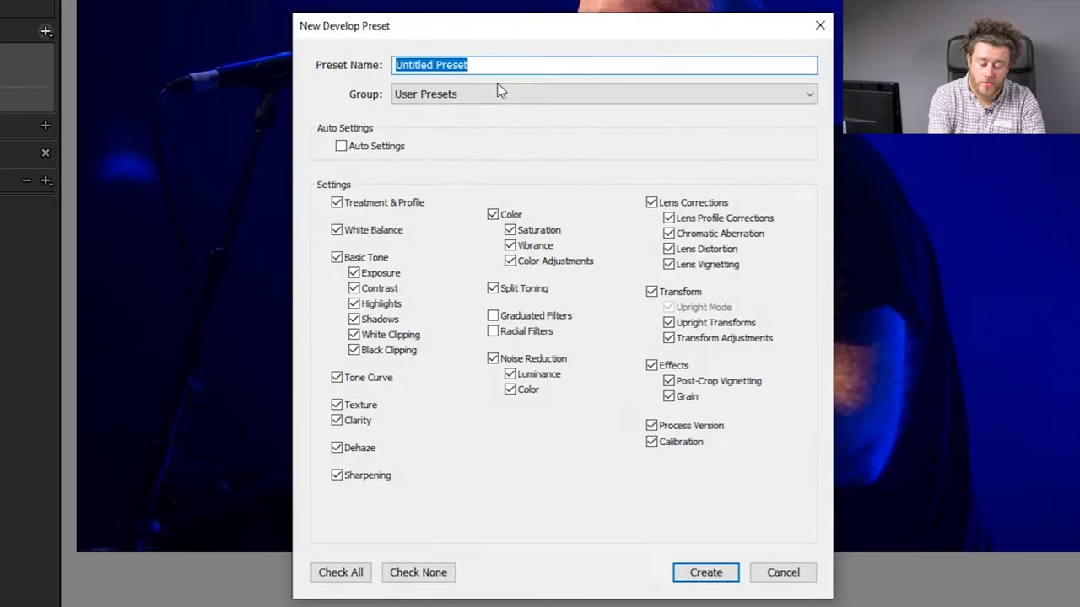
pyautogui.write('New')
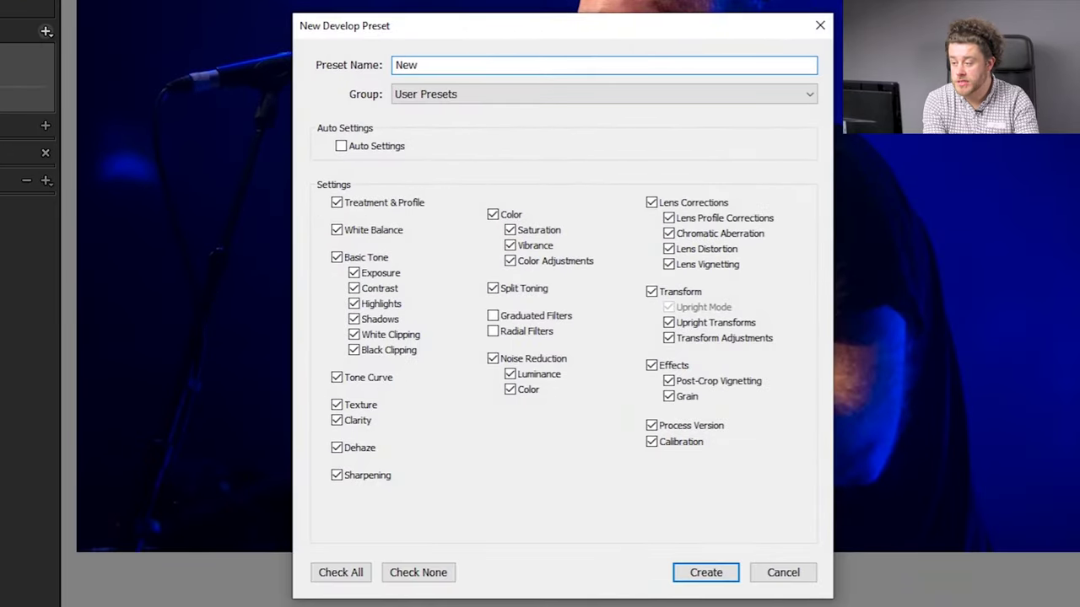
pyautogui.write('ton F')
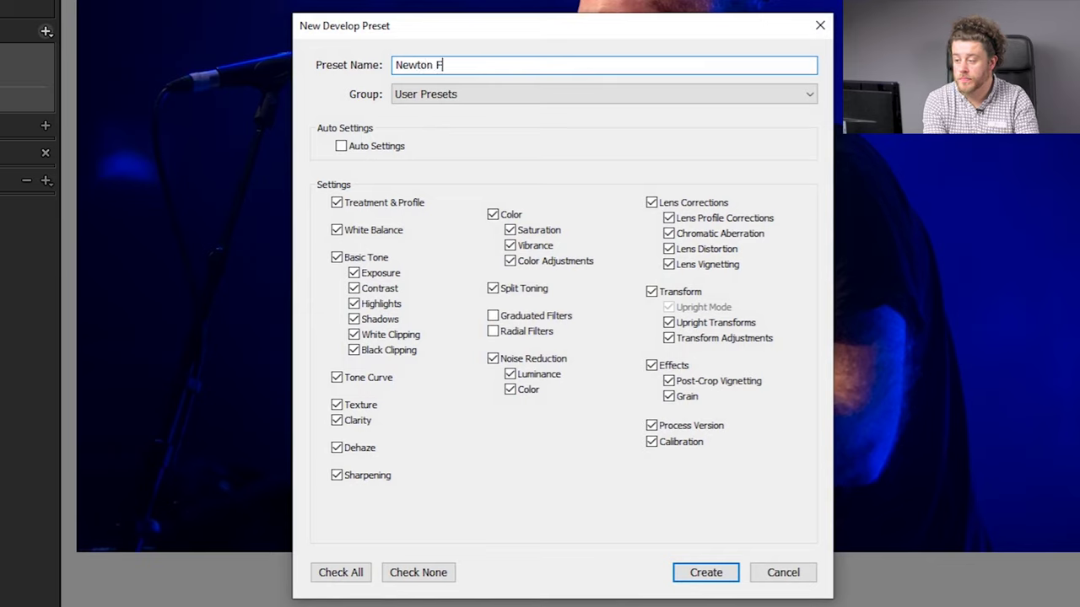
pyautogui.write('aulkner')
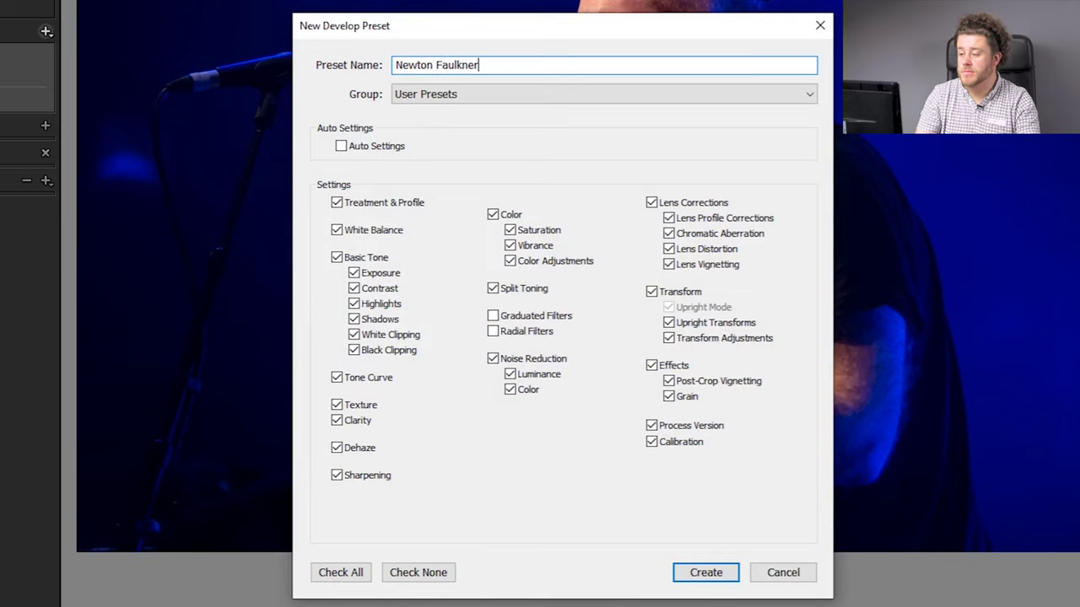
# Place it in a new Videos group, exclude White Balance, and create the preset
pyautogui.click(494, 97)
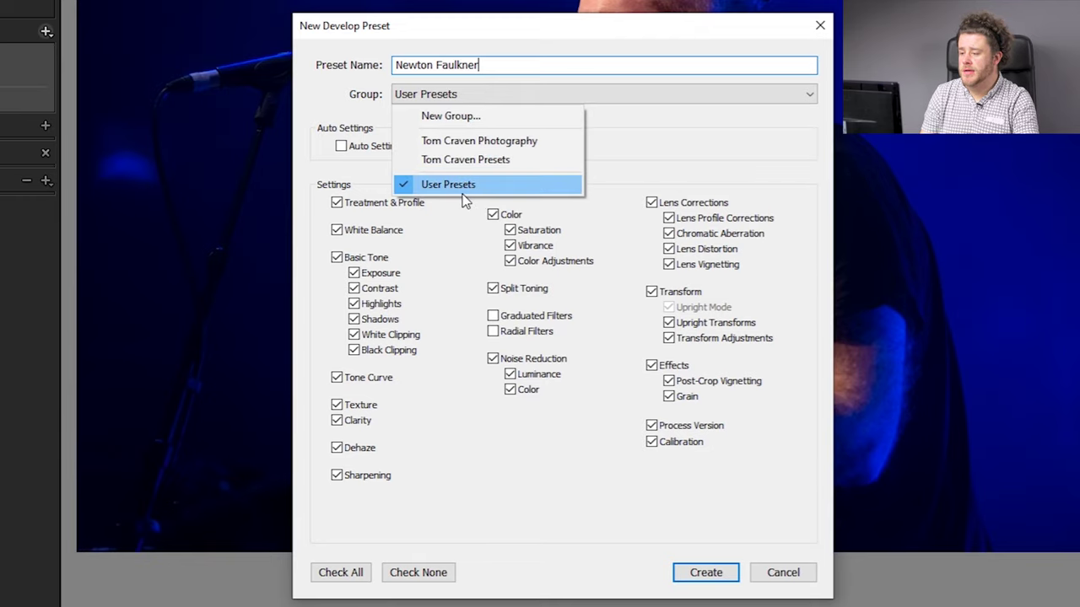
pyautogui.click(460, 117)
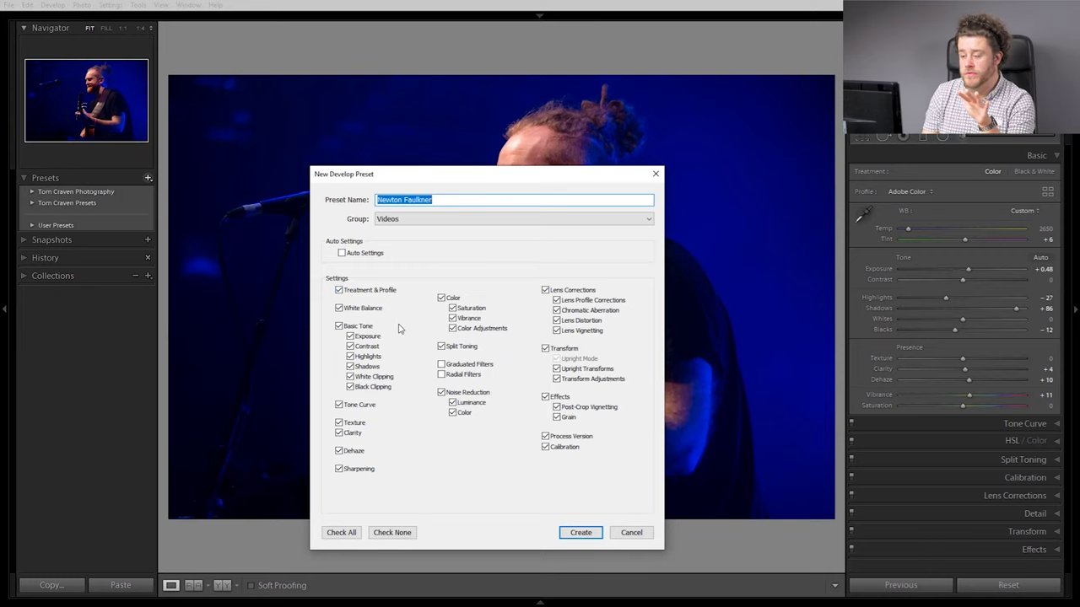
pyautogui.click(338, 309)
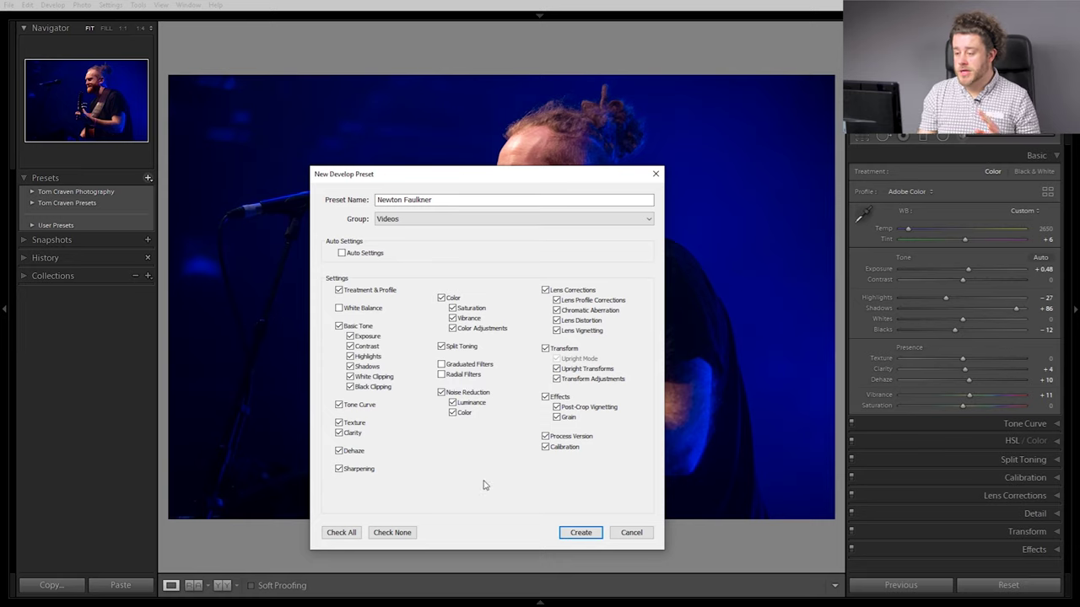
pyautogui.click(580, 532)
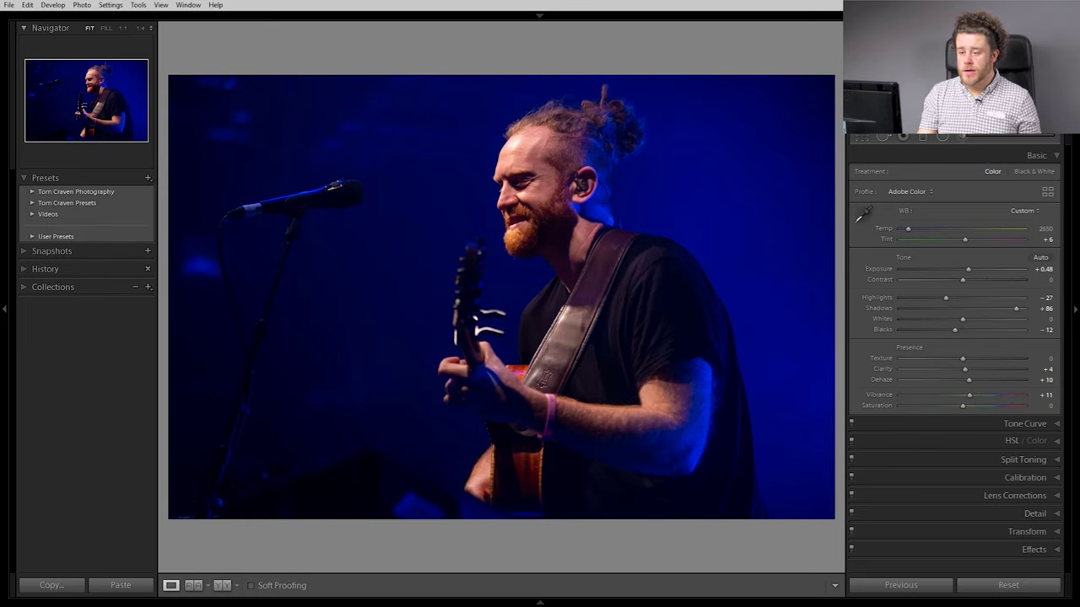
# Expand the Videos group, reset the photo, and apply the Newton Faulkner preset
pyautogui.click(32, 215)
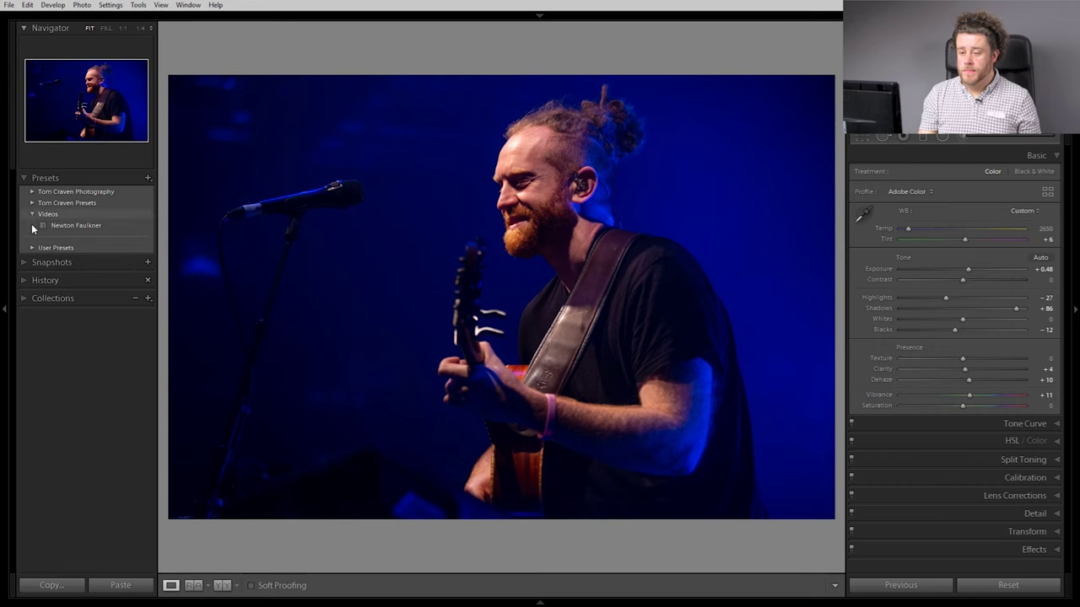
pyautogui.moveTo(970, 602)
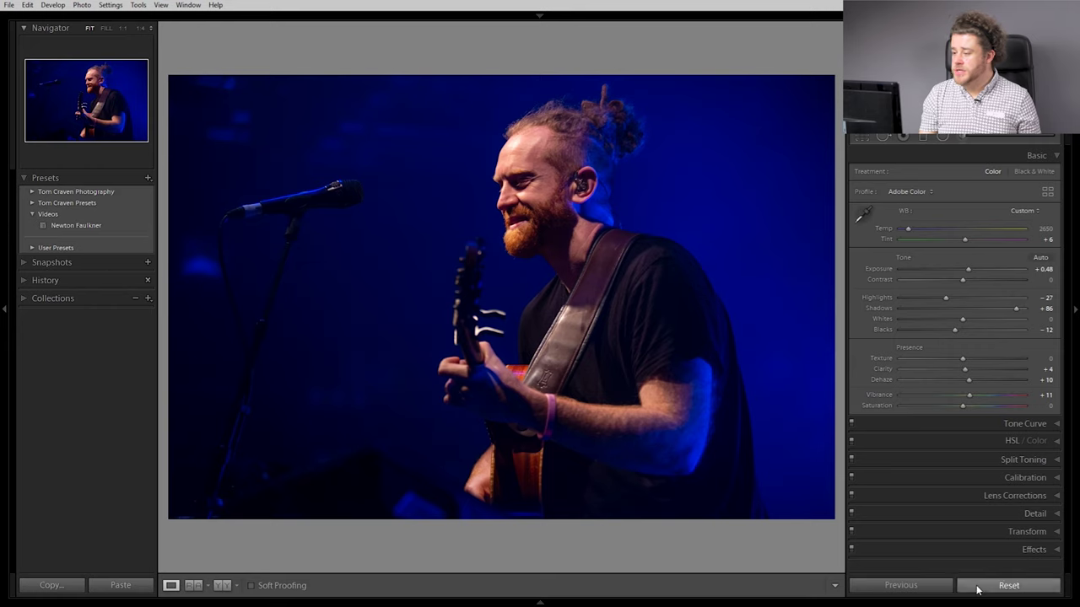
pyautogui.click(983, 586)
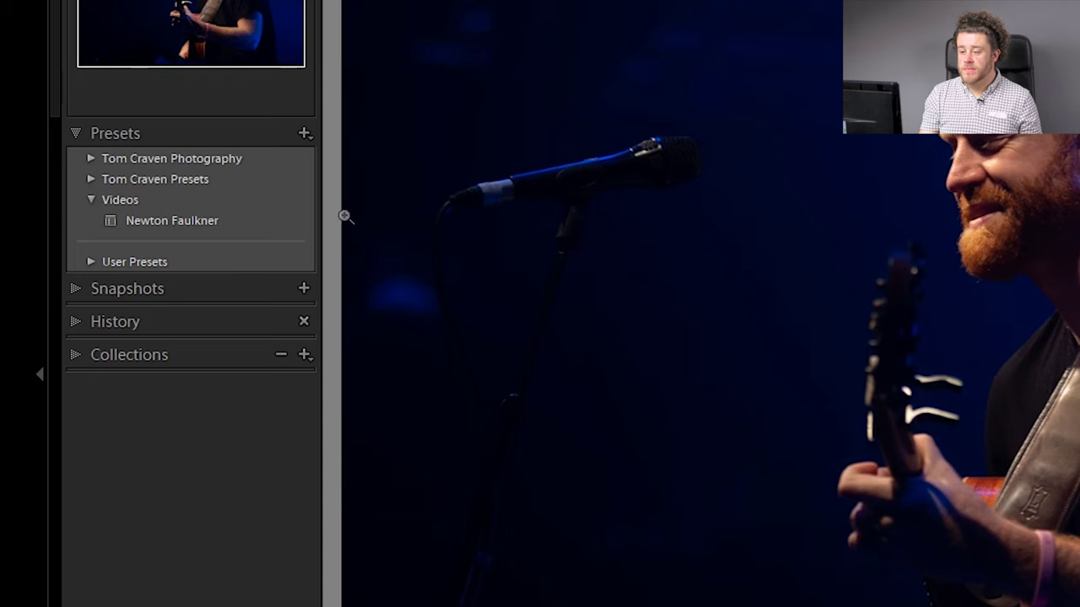
pyautogui.click(266, 221)
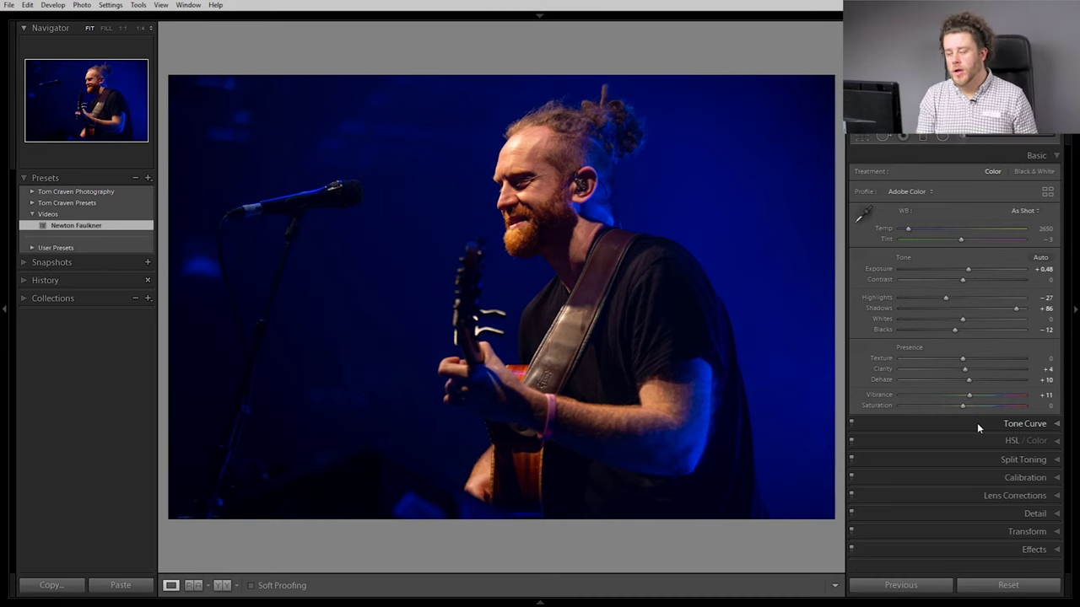
# Apply the Camera Neutral profile from the Profile Browser
pyautogui.click(916, 194)
pyautogui.click(970, 222)
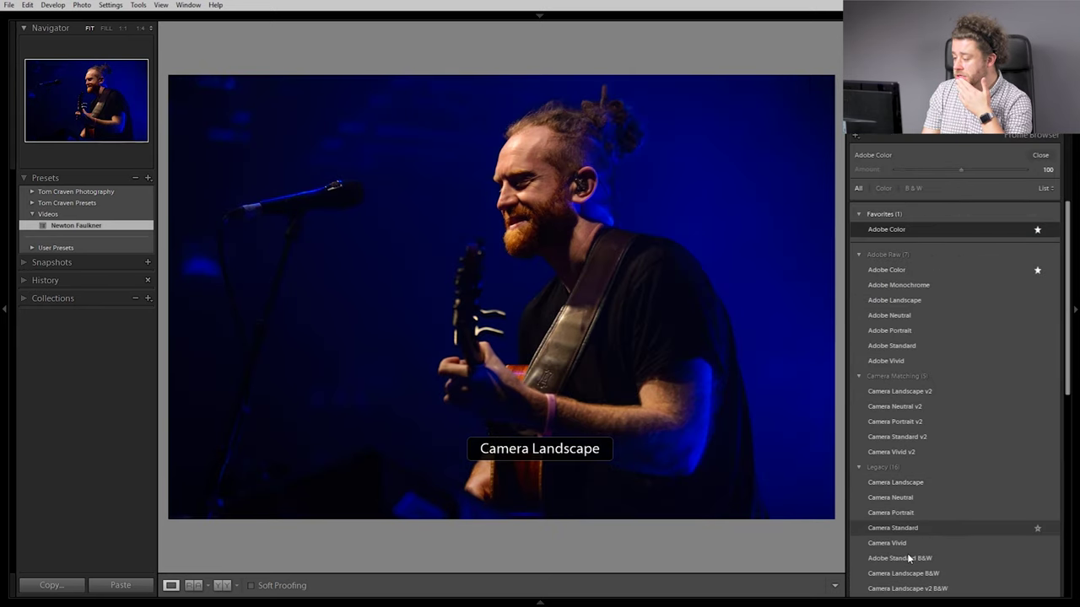
pyautogui.click(892, 498)
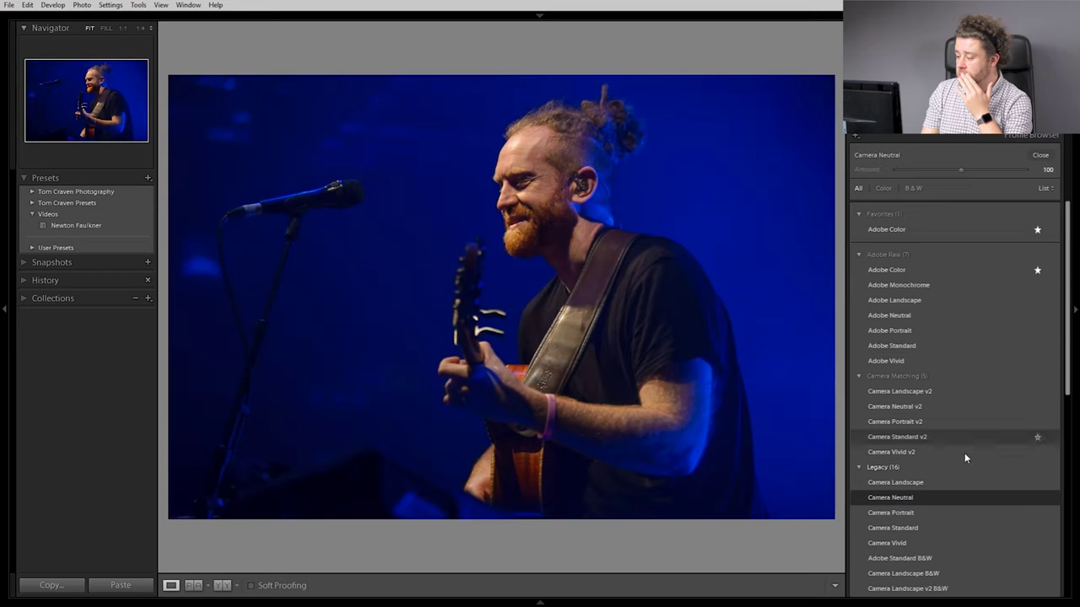
pyautogui.doubleClick(879, 498)
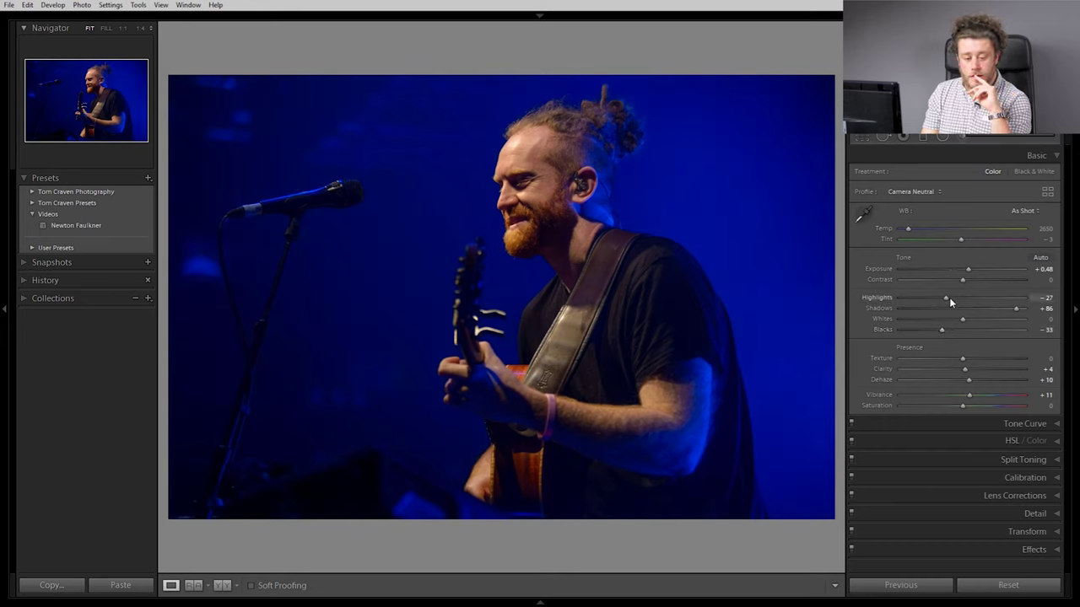
# Change the white balance from As Shot to Auto (Temp 2950, Tint 0)
pyautogui.click(1018, 212)
pyautogui.click(998, 238)
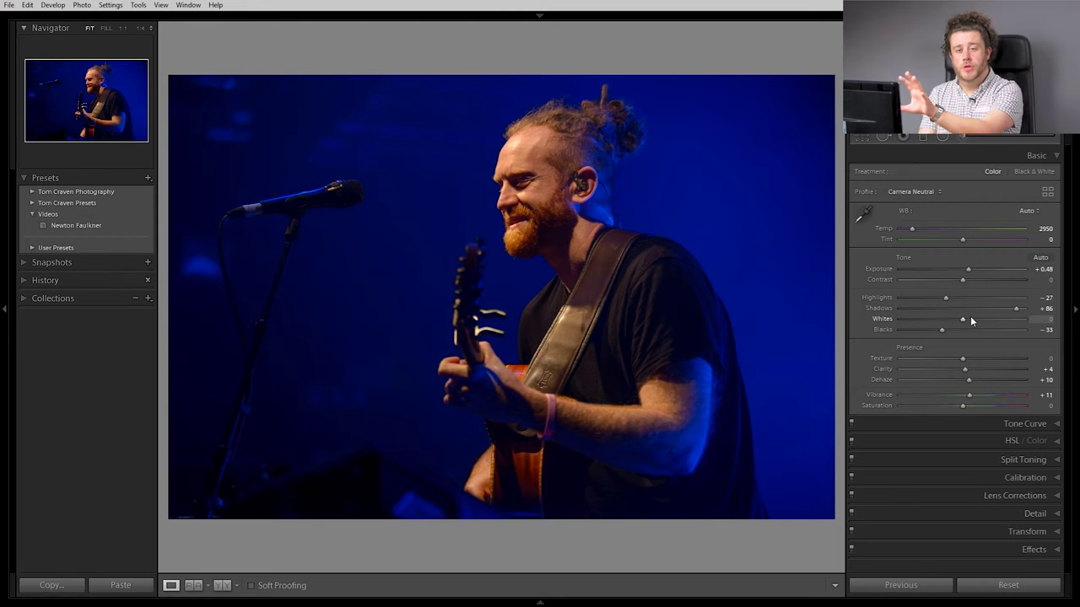
pyautogui.click(922, 192)
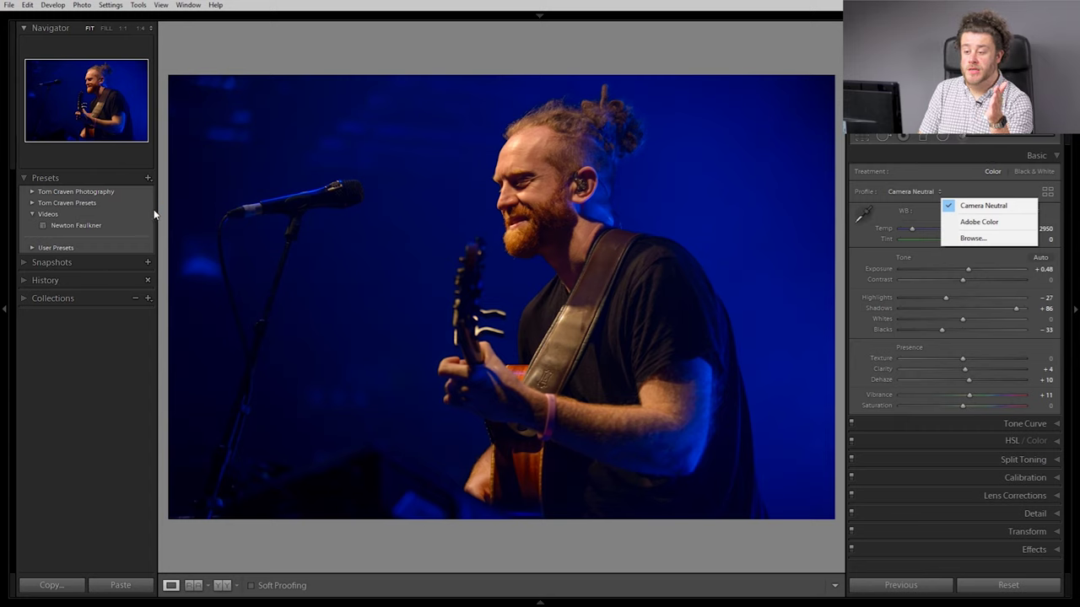
# Overwrite the Newton Faulkner preset with the photo's current settings and confirm
pyautogui.rightClick(88, 228)
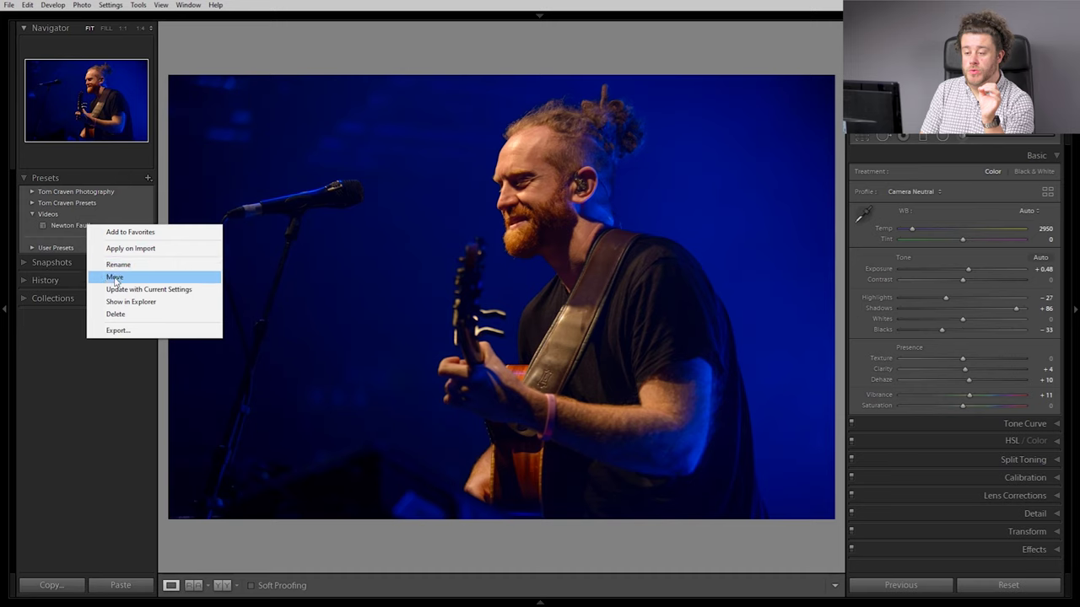
pyautogui.click(119, 291)
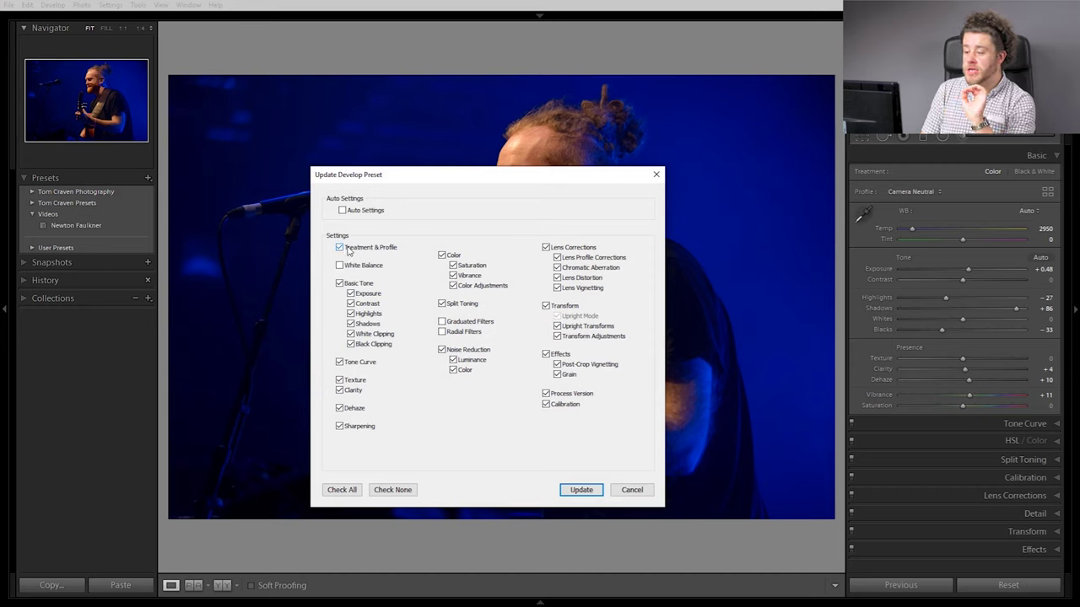
pyautogui.click(580, 490)
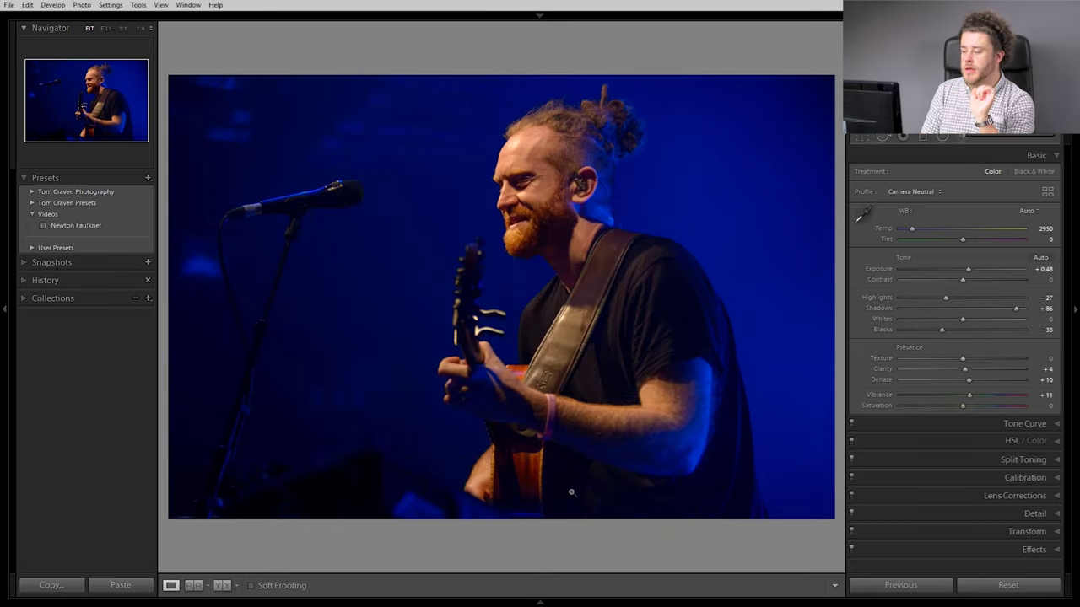